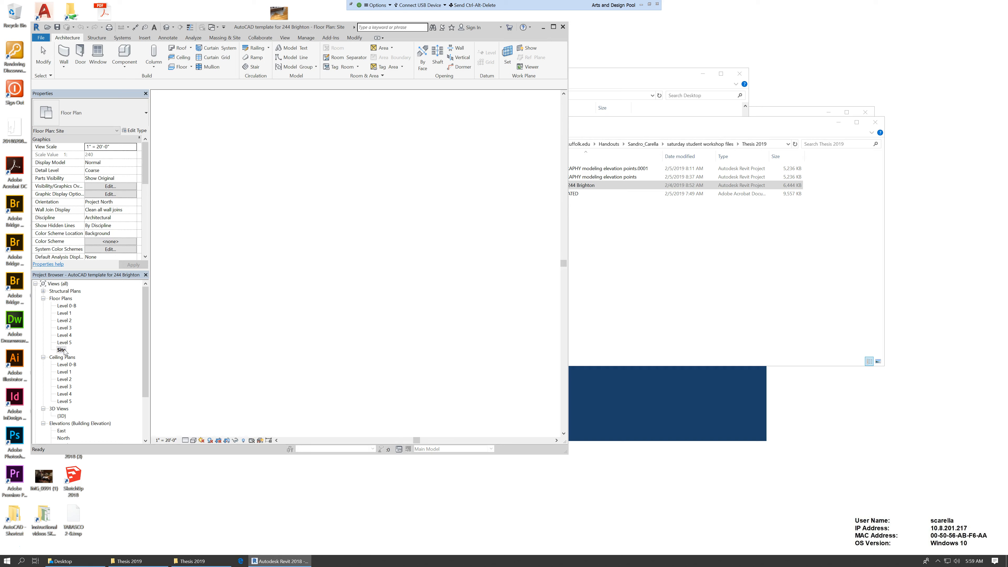
- Create a four-point toposurface at elevation 0' 0" in the Site plan, enclosing the three building floor plans
scroll(333, 322, "down", 2)
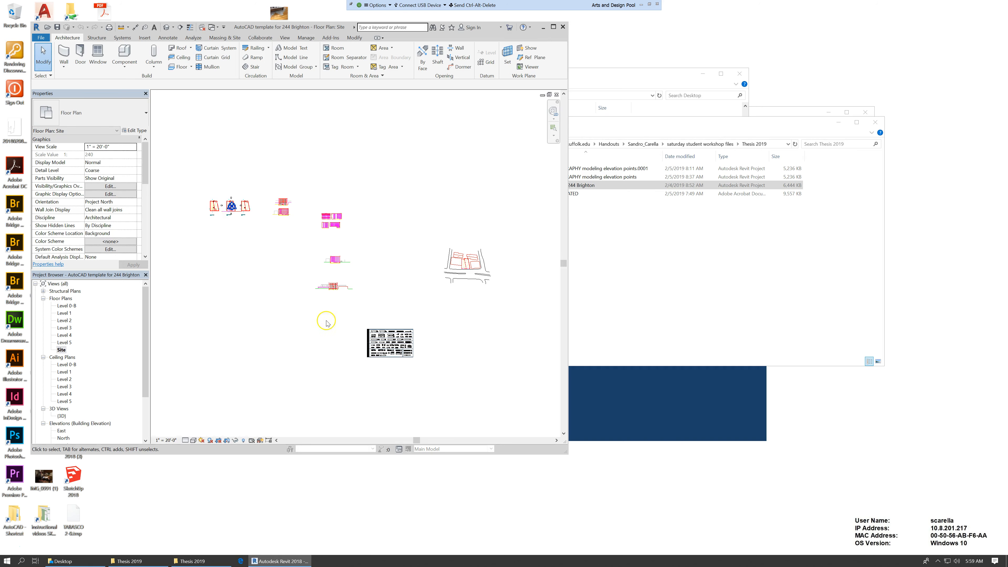
scroll(202, 196, "up", 4)
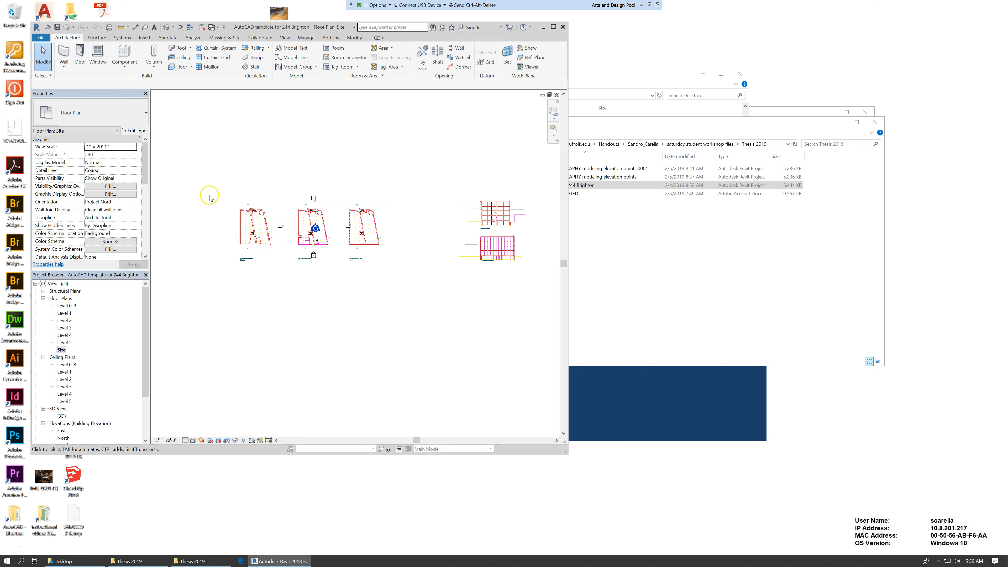
scroll(240, 227, "up", 2)
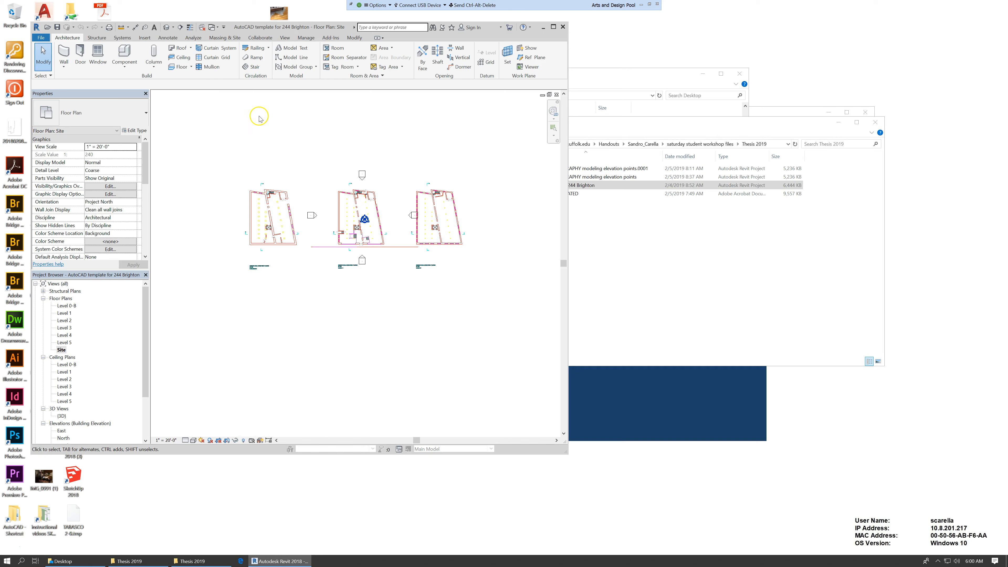
left_click(222, 37)
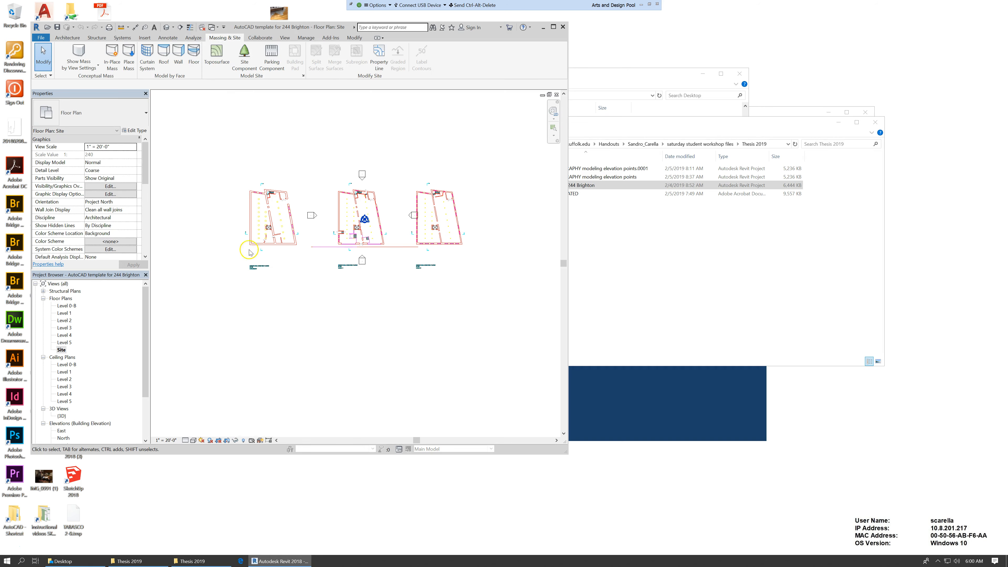
scroll(250, 248, "down", 2)
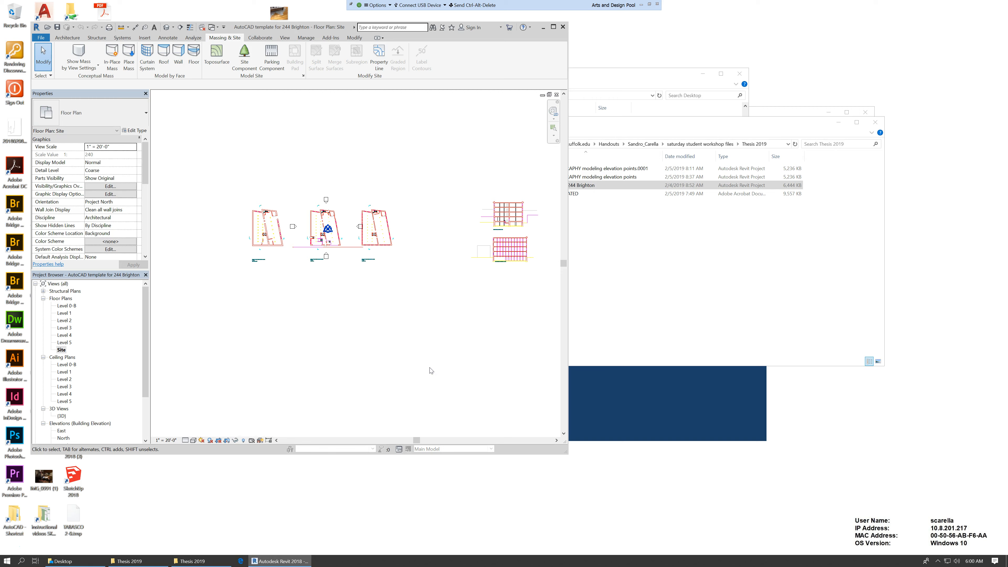
left_click(220, 60)
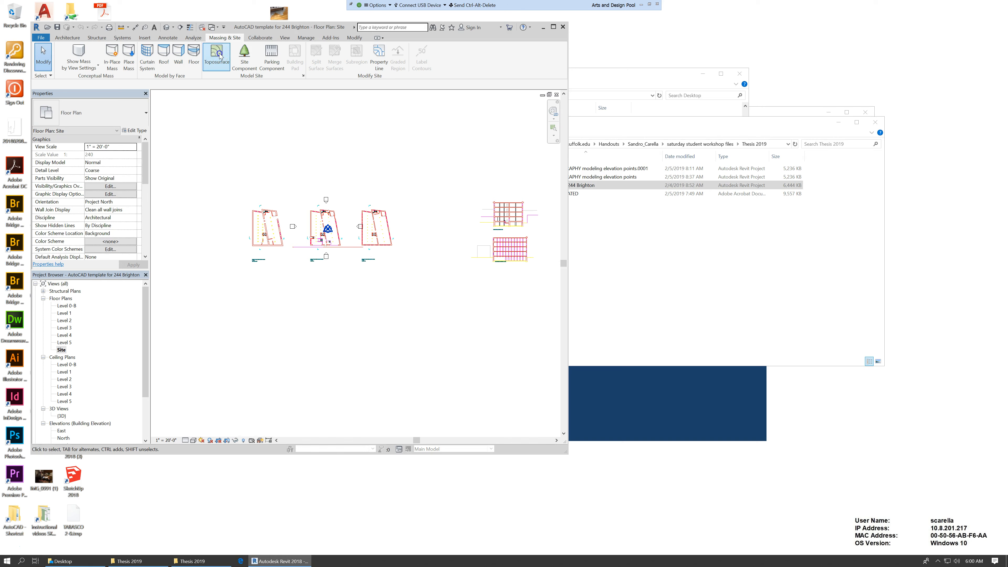
left_click(213, 146)
left_click(437, 150)
left_click(427, 387)
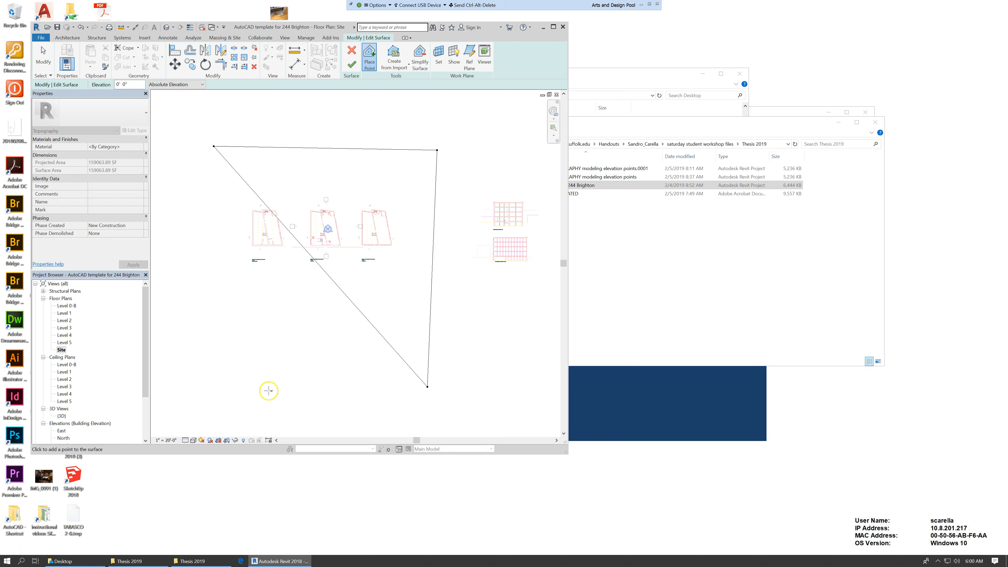
left_click(226, 373)
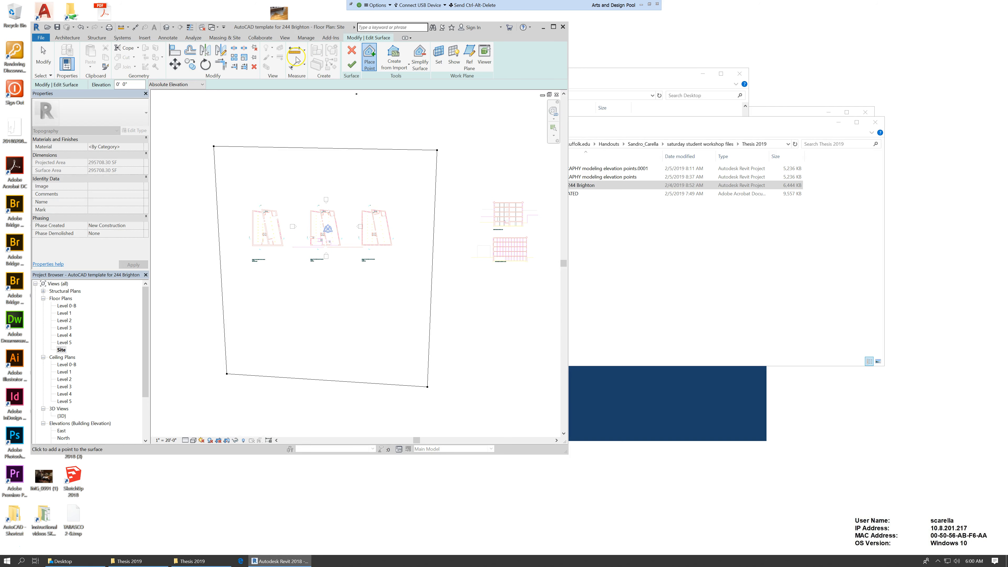
left_click(353, 65)
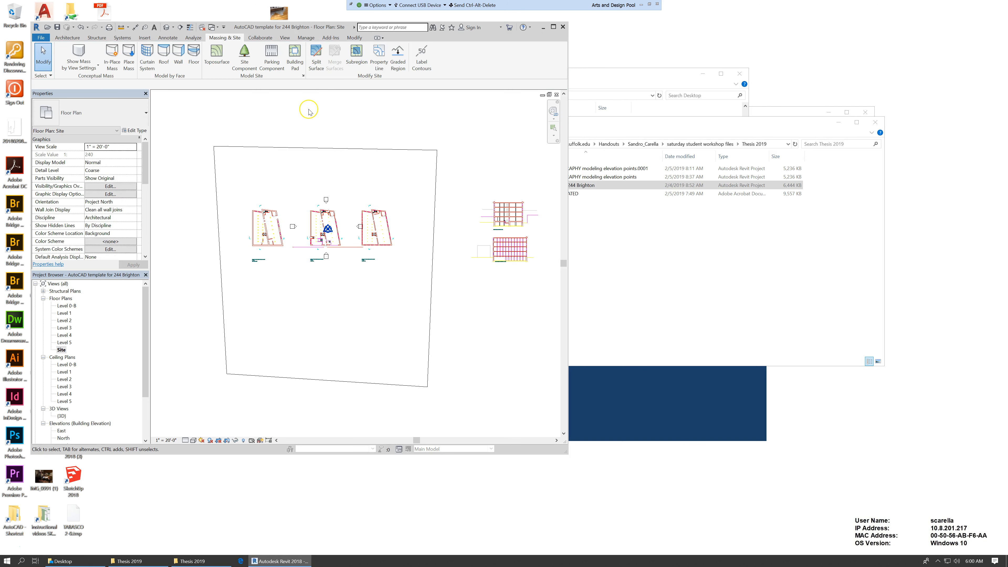
- Inspect the new toposurface in the 3D view, selecting and deselecting it to check its extent around the floor plans
key("ctrl+Tab")
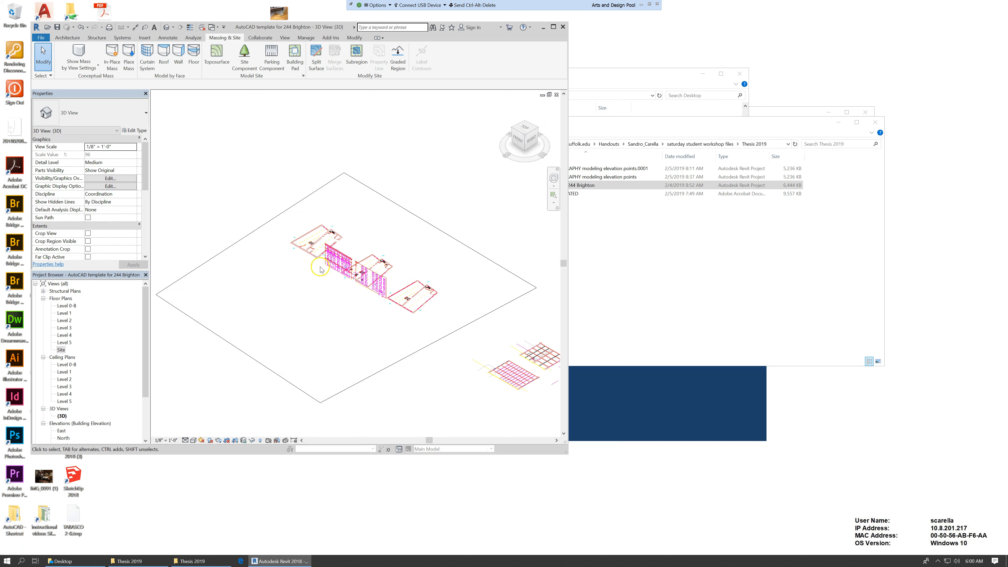
left_click(239, 244)
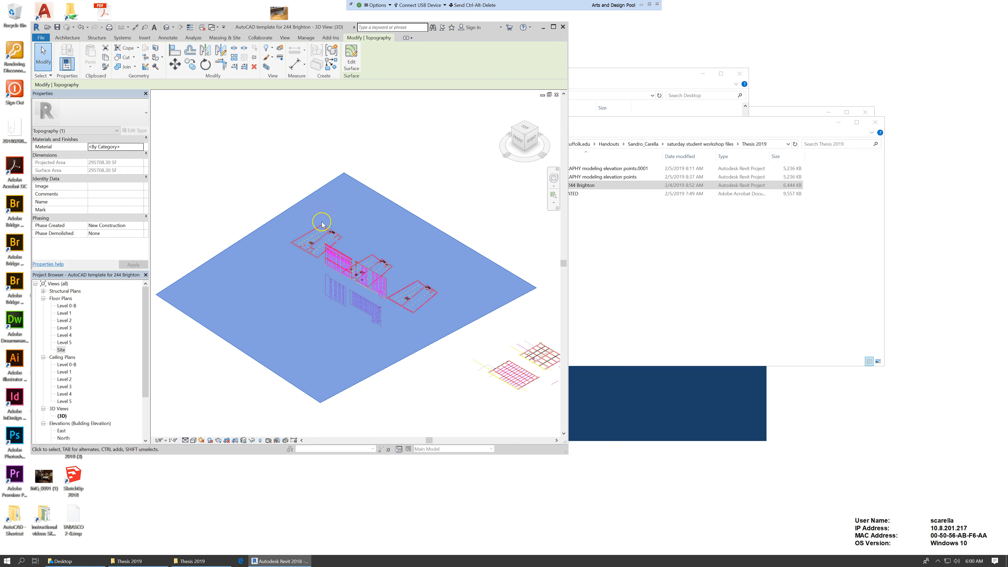
left_click(397, 177)
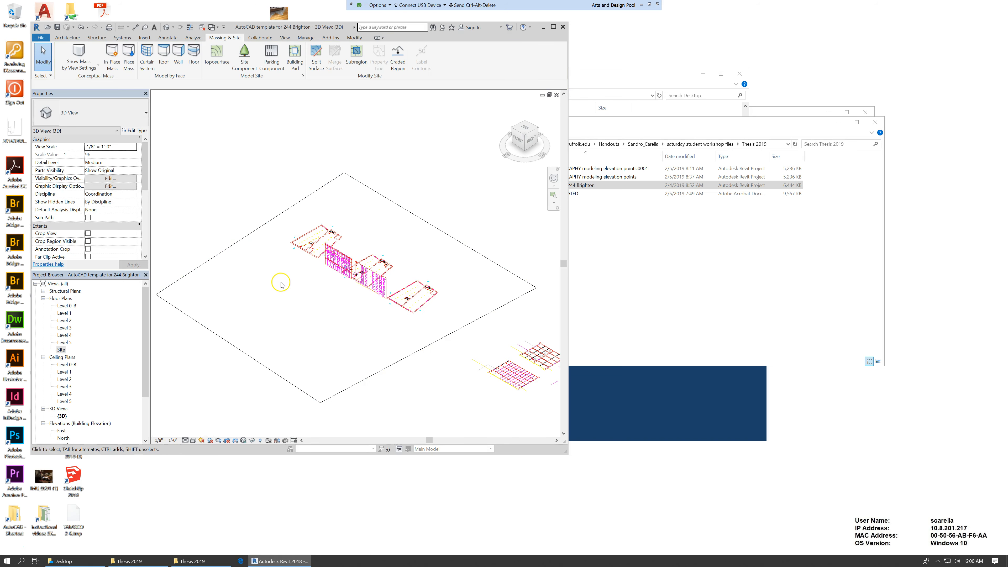
scroll(283, 285, "down", 1)
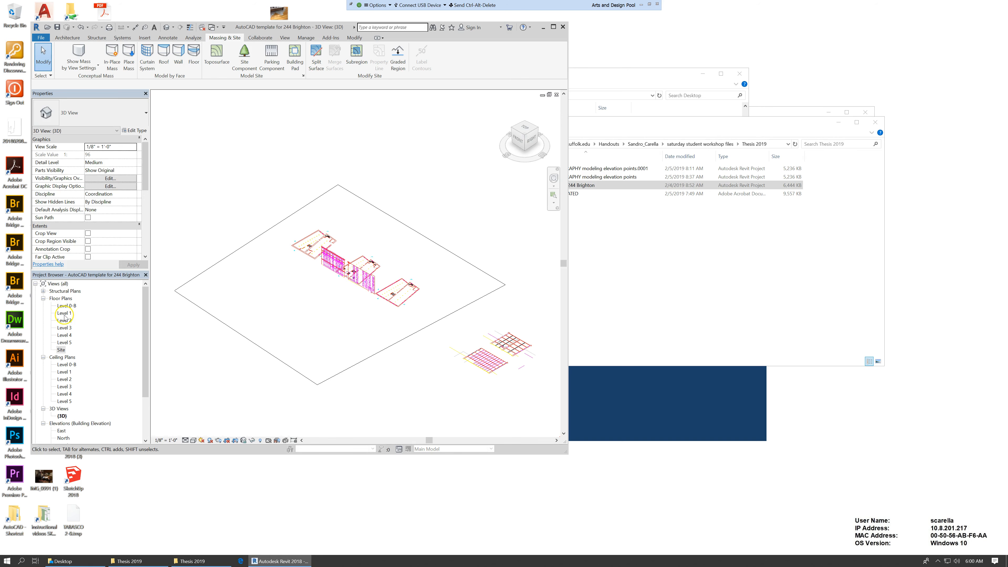
- Draw a vertical building section through the middle floor plan in the Level 1 plan, extending beyond the plan at both ends
double_click(65, 313)
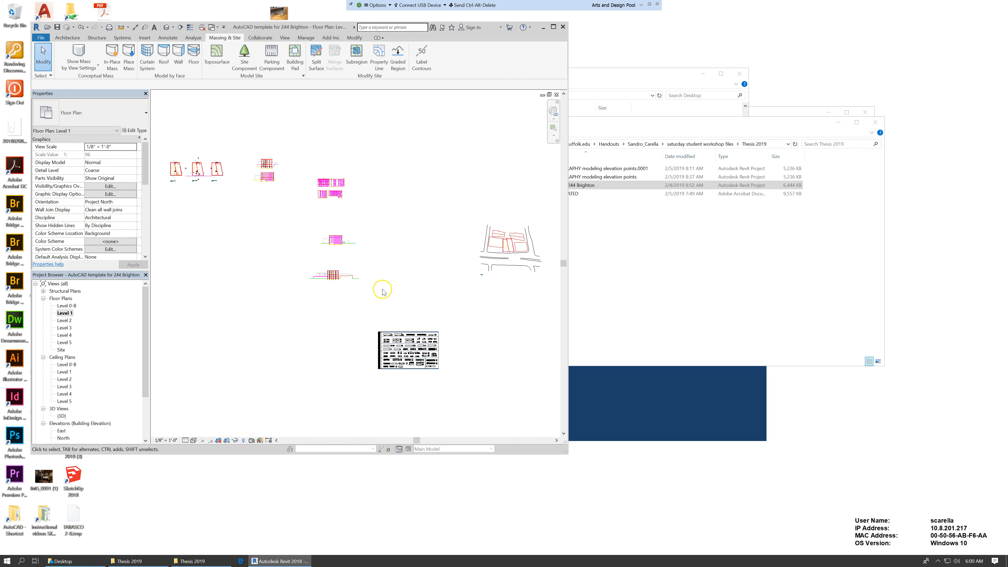
scroll(292, 241, "up", 3)
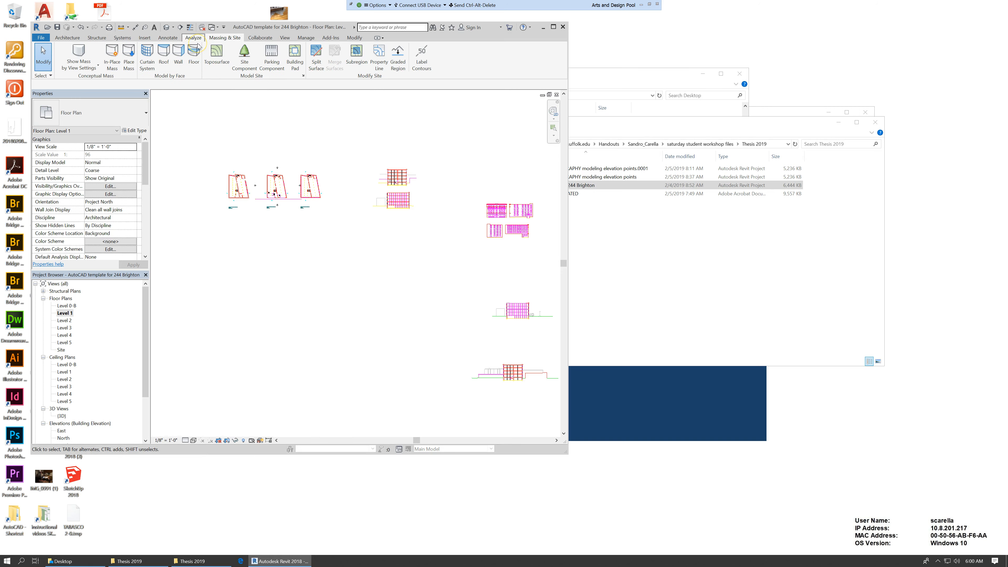
left_click(284, 37)
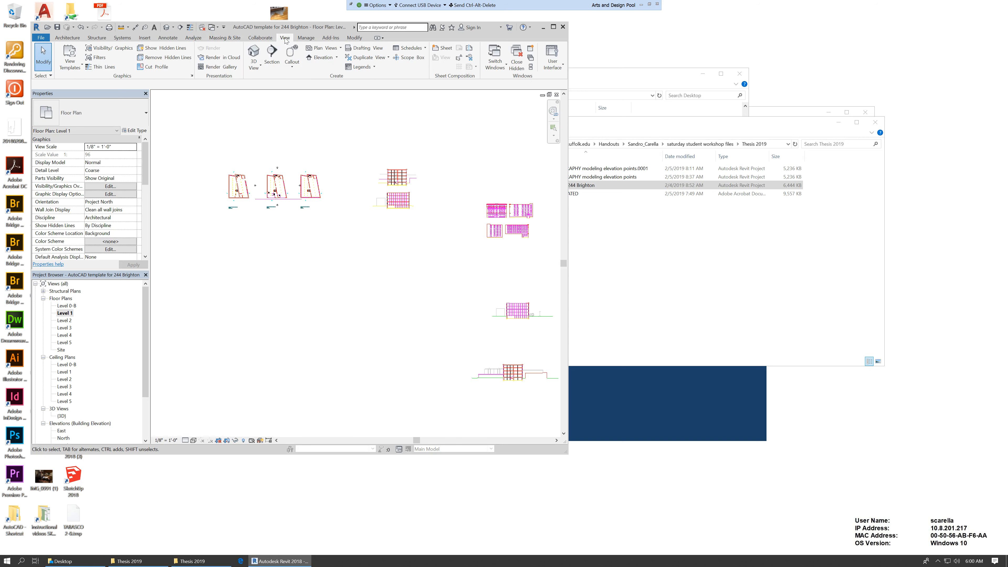
left_click(272, 53)
left_click(275, 138)
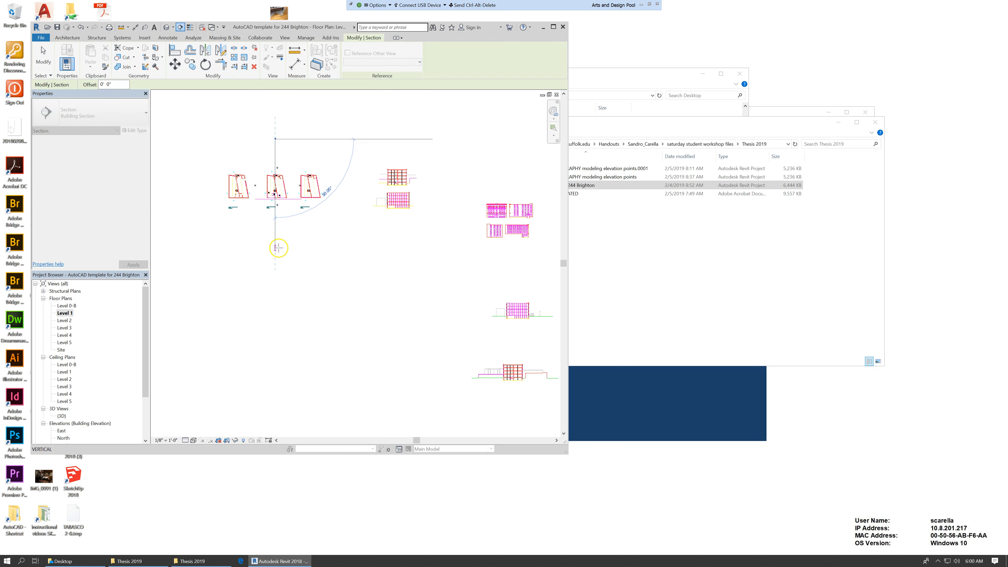
left_click(277, 248)
scroll(278, 239, "up", 2)
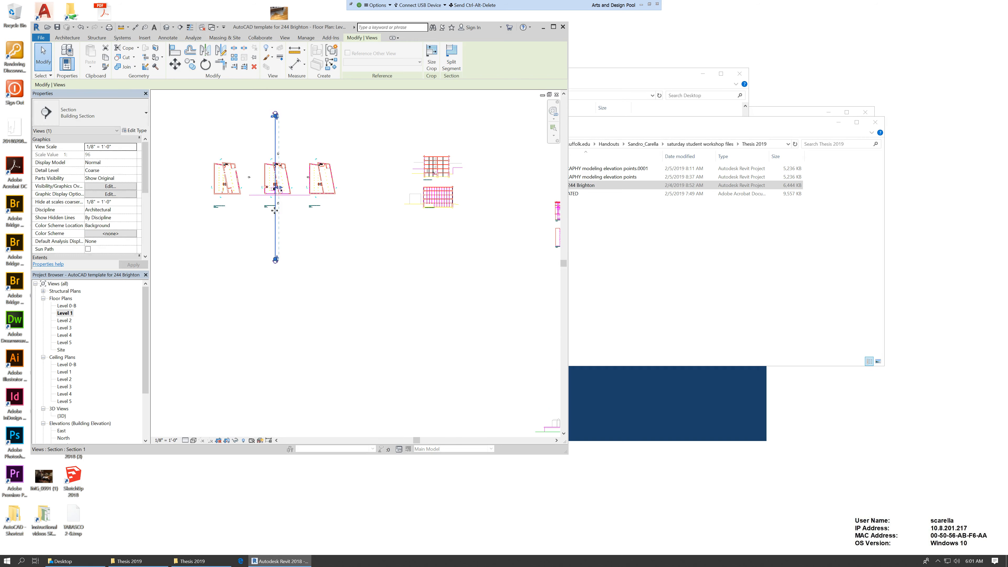
scroll(269, 147, "up", 3)
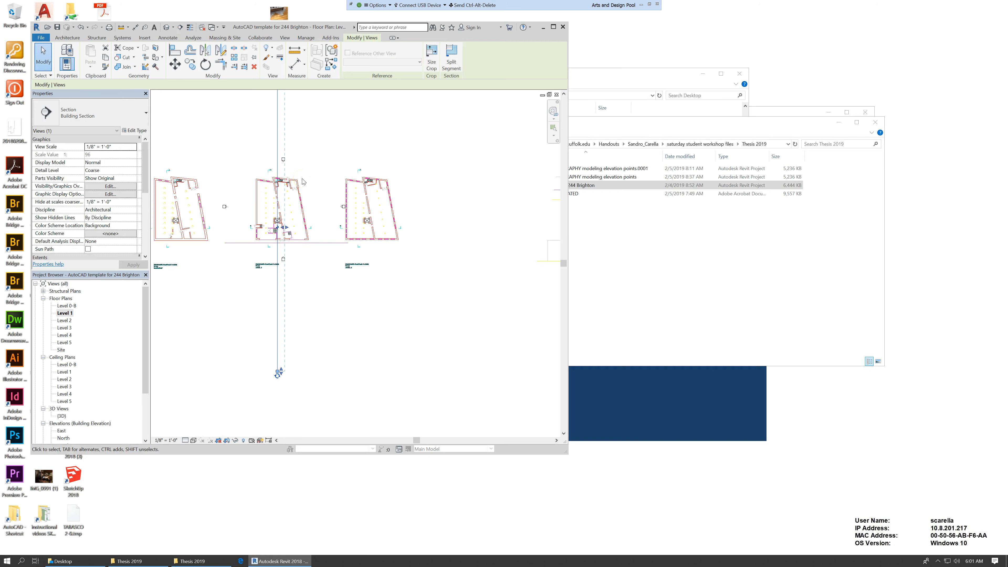
scroll(290, 311, "down", 1)
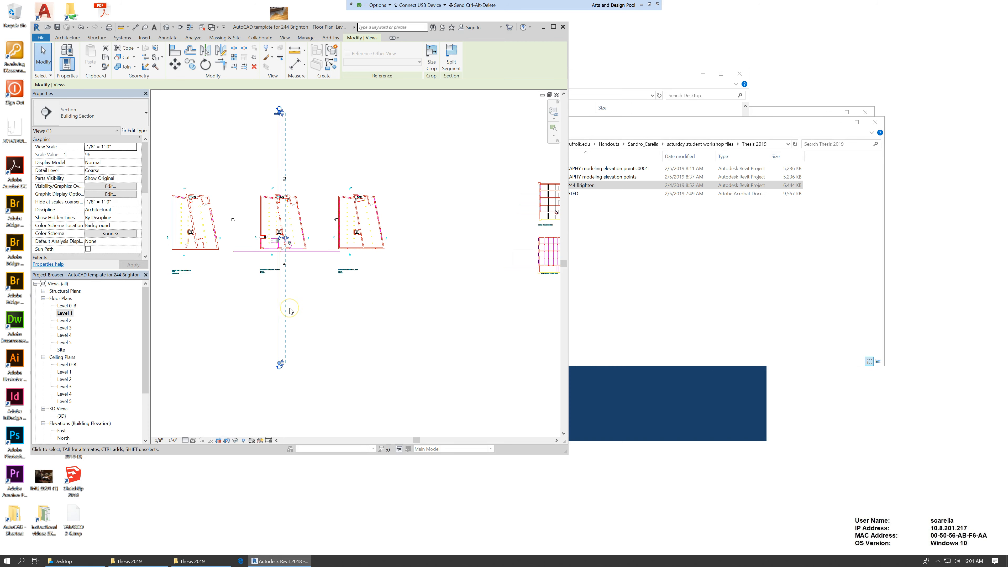
scroll(289, 164, "up", 2)
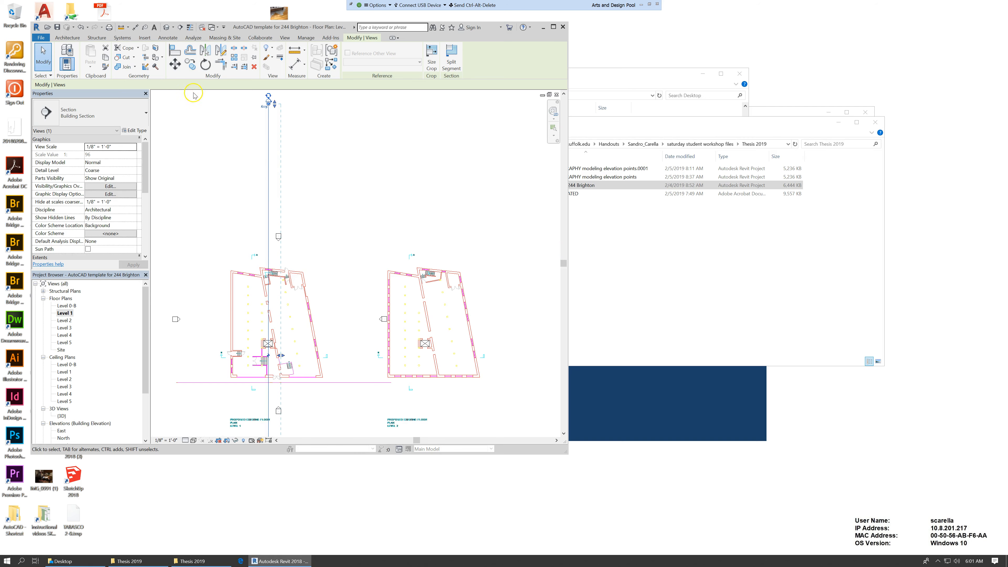
left_click(43, 60)
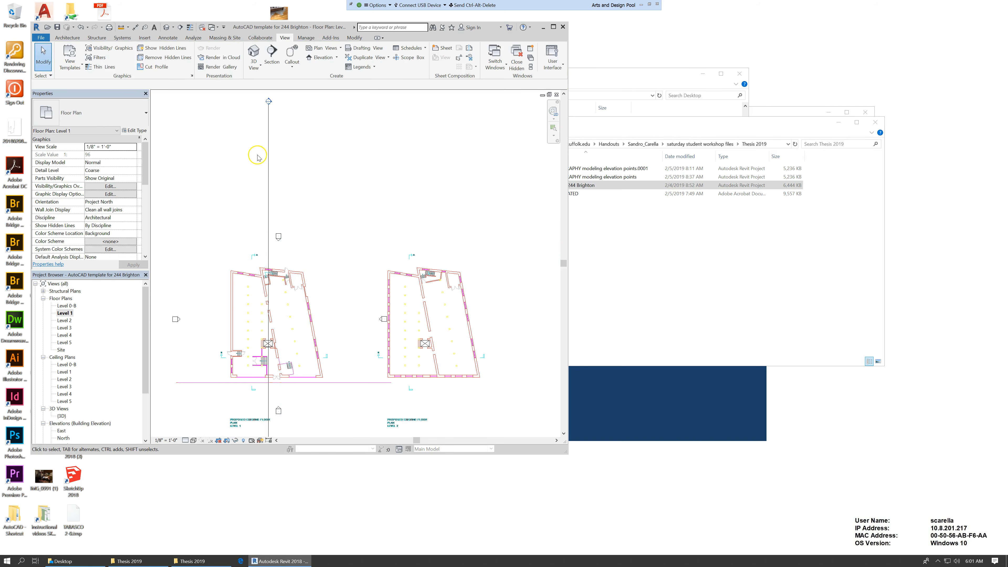
- Open the section's view in a maximized window and examine the toposurface's ground fill against the building levels
right_click(268, 154)
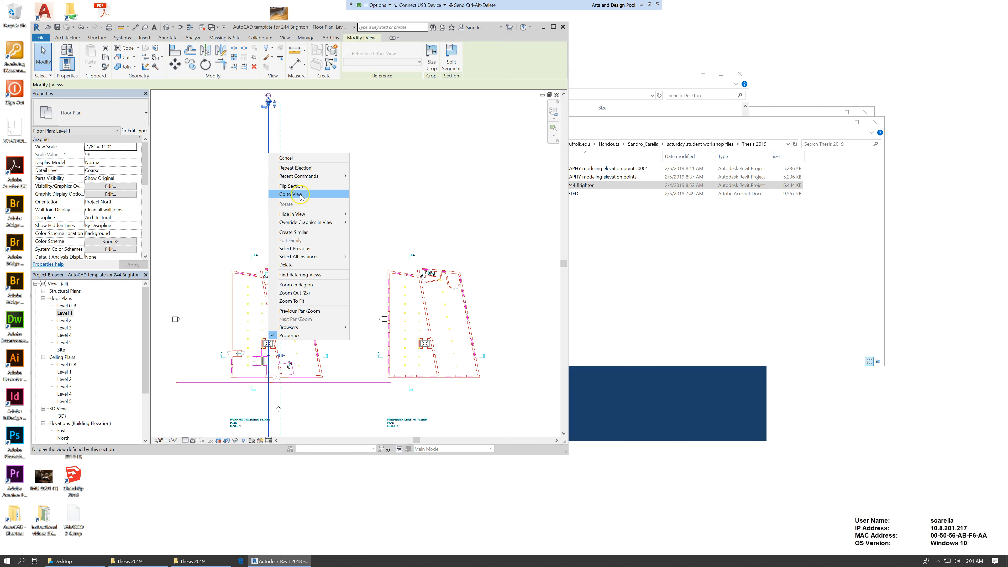
left_click(291, 194)
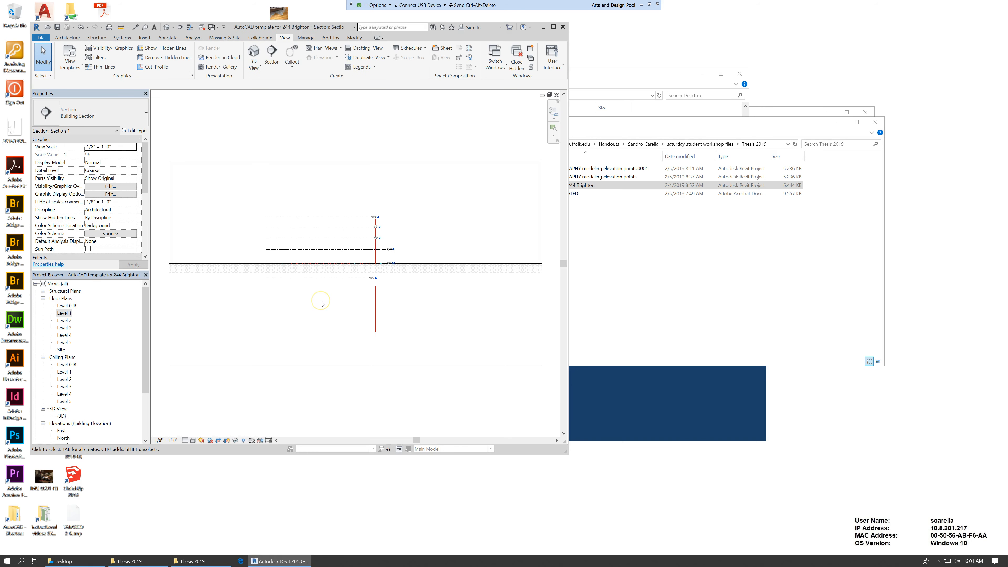
scroll(325, 267, "up", 5)
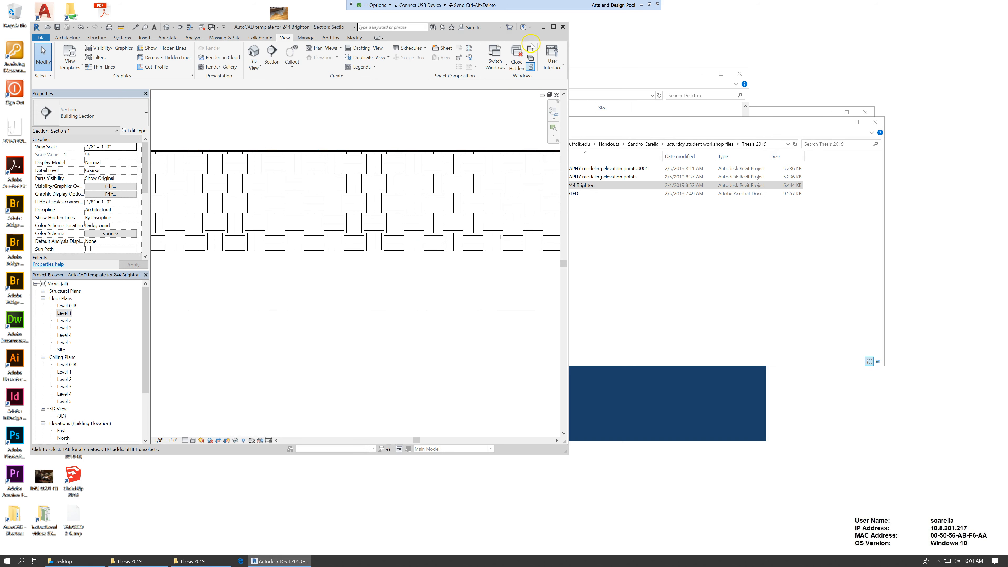
left_click(552, 27)
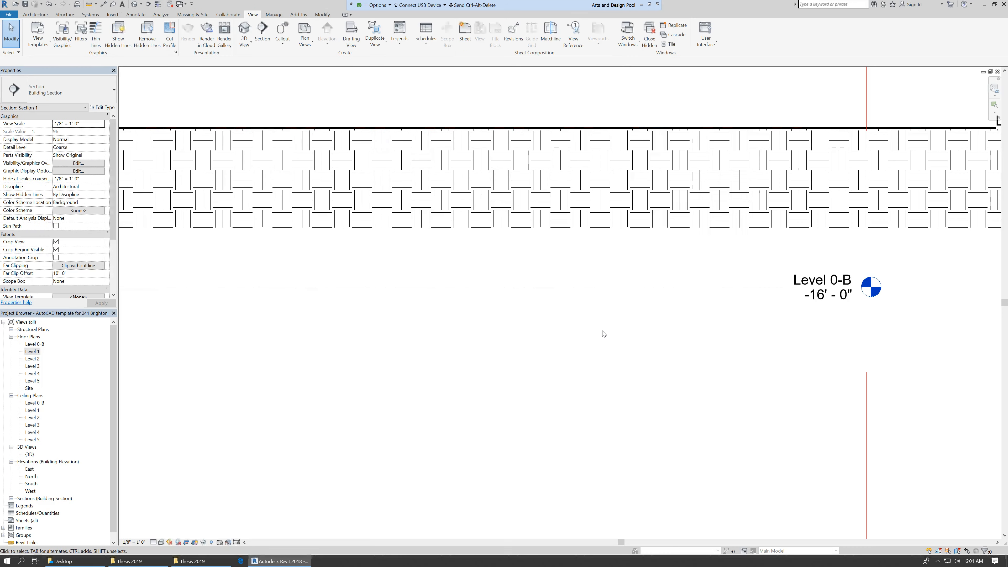
scroll(611, 316, "down", 2)
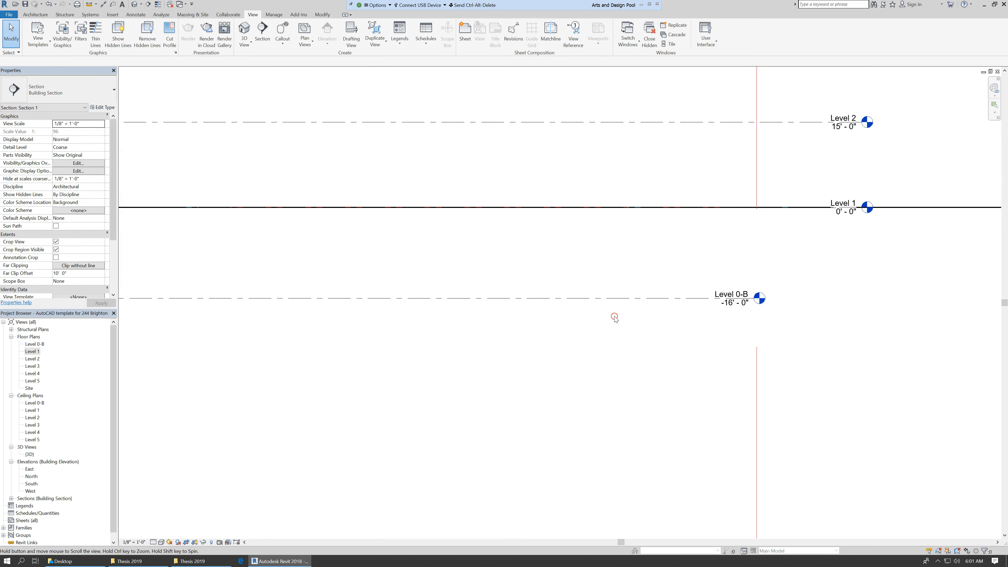
scroll(616, 319, "down", 3)
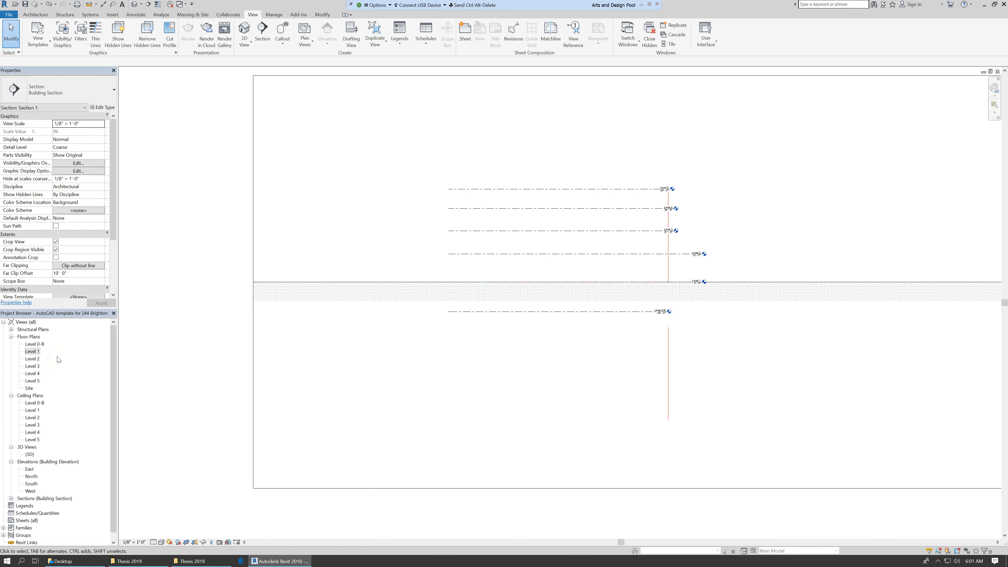
- In the Level 1 floor plan, start a building pad and trace the middle plan's west wall and northwest wall from the imported lines
left_click(34, 351)
double_click(34, 352)
scroll(366, 317, "down", 1)
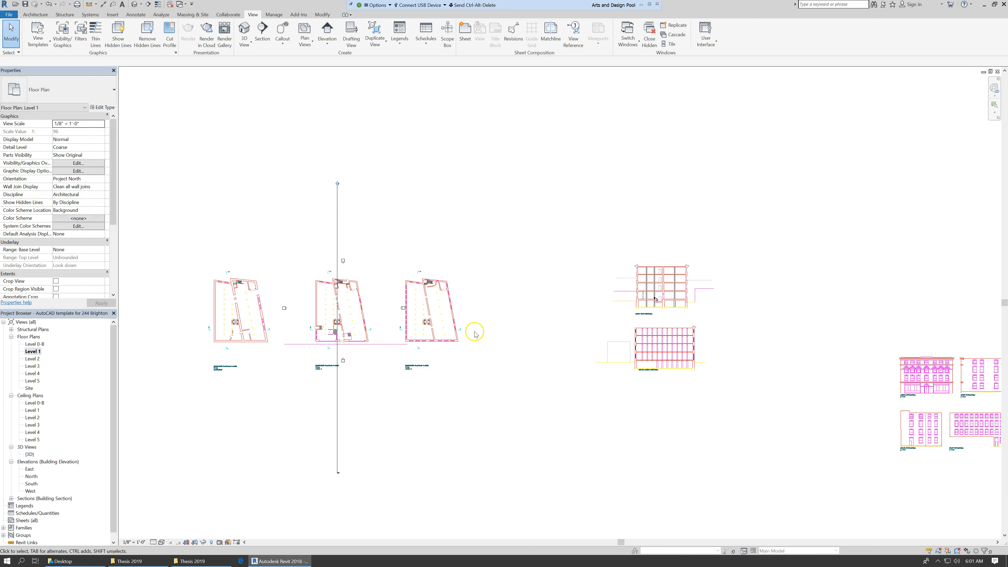
scroll(281, 315, "up", 4)
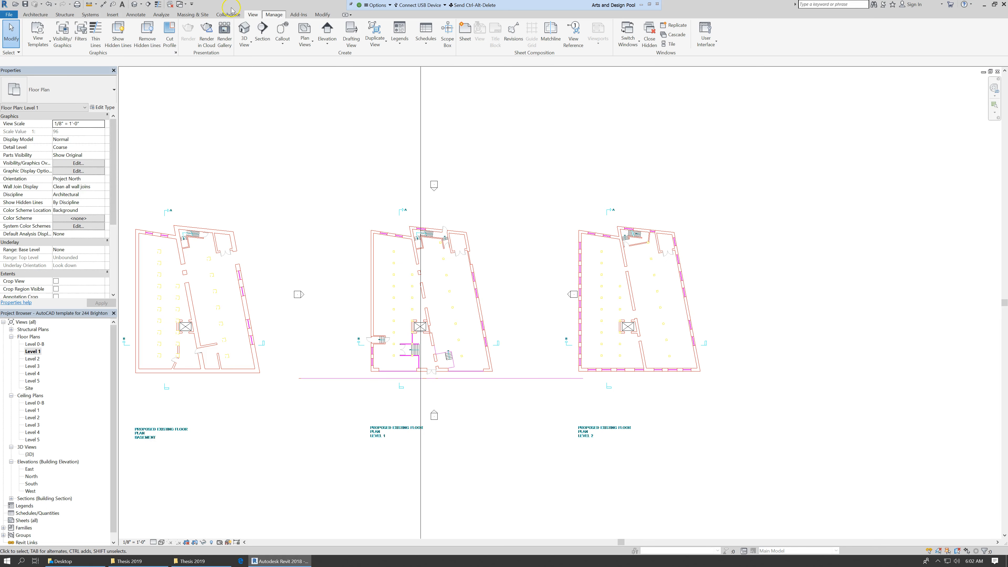
left_click(190, 16)
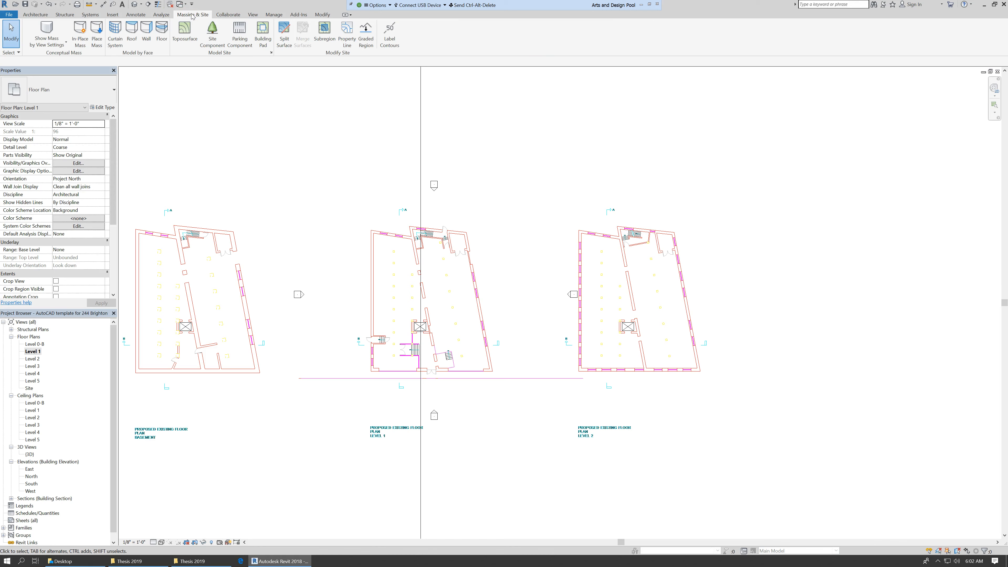
left_click(262, 27)
left_click(428, 209)
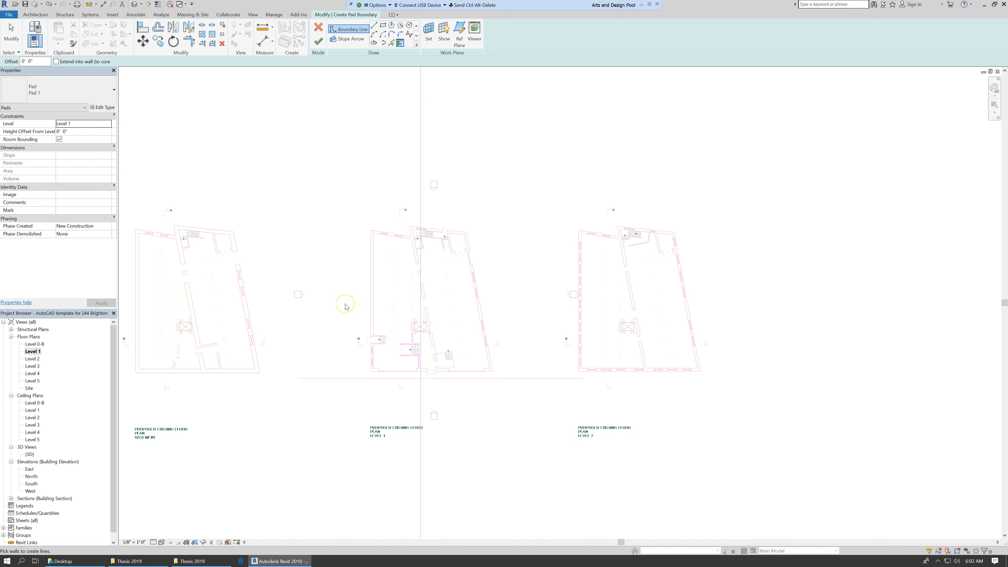
scroll(405, 214, "up", 3)
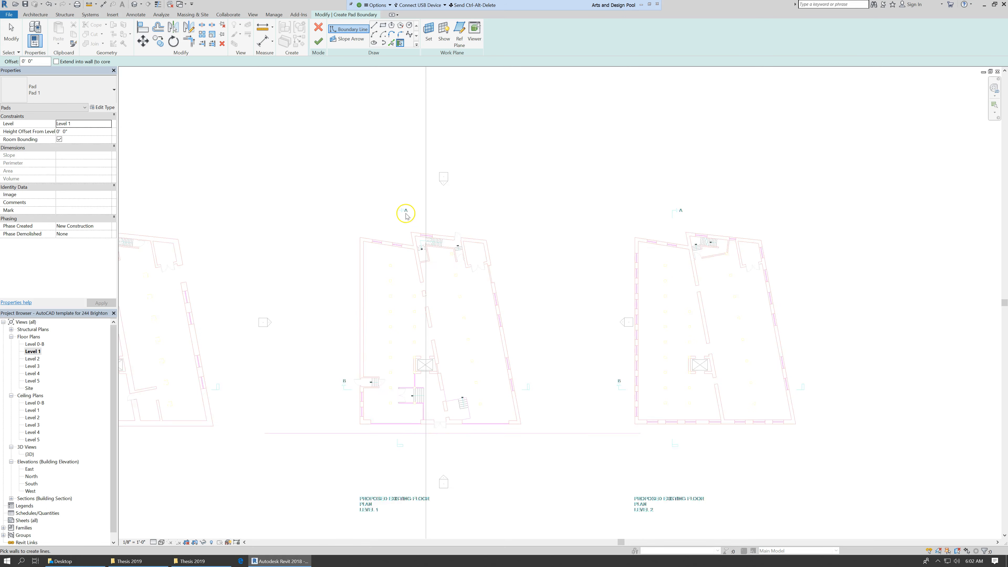
left_click(392, 43)
left_click(356, 288)
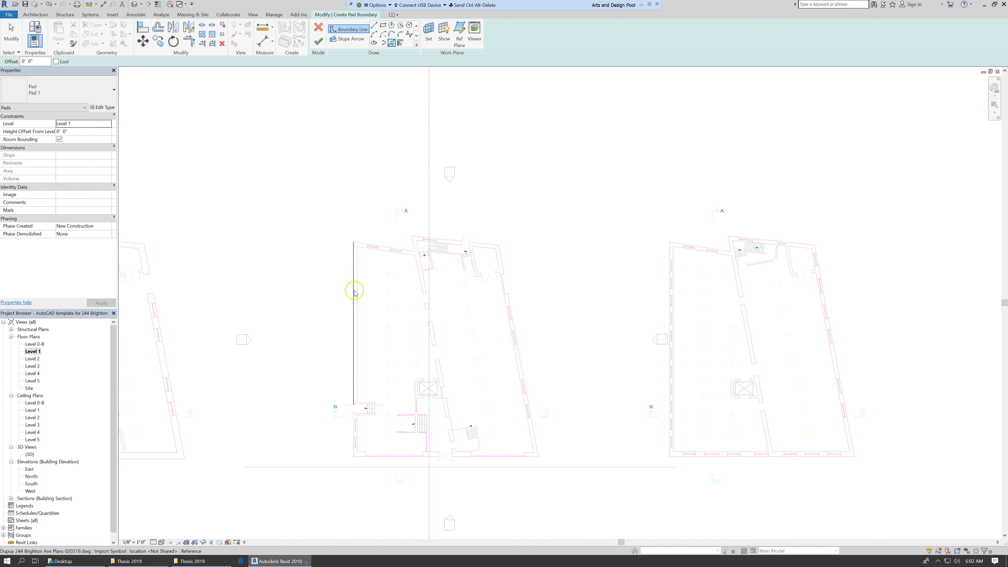
left_click(383, 246)
scroll(384, 236, "up", 2)
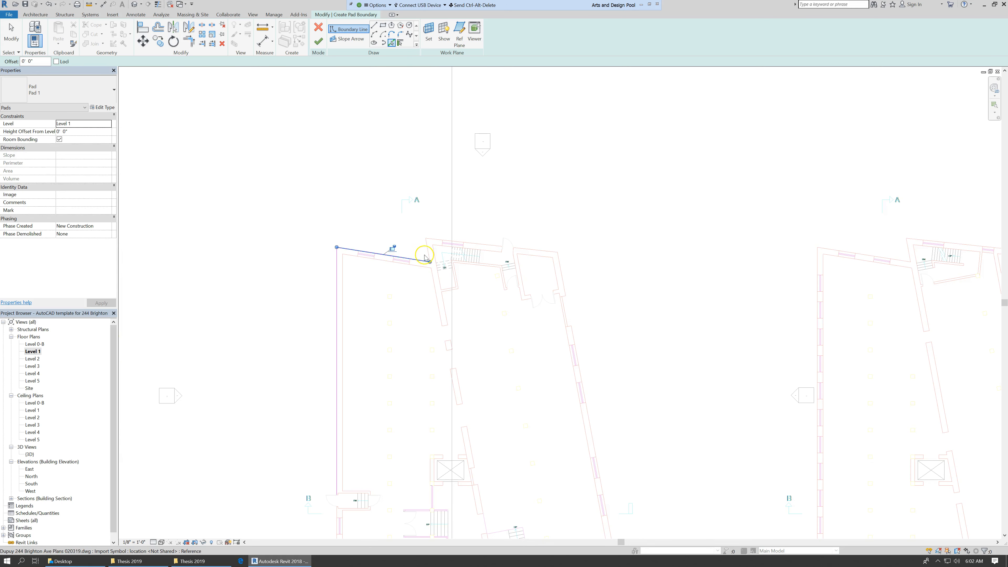
- Trace the pad boundary along the middle plan's north jog, northeast wall, slanted east wall and short southeast wall segment
left_click(428, 250)
left_click(481, 241)
scroll(529, 158, "down", 1)
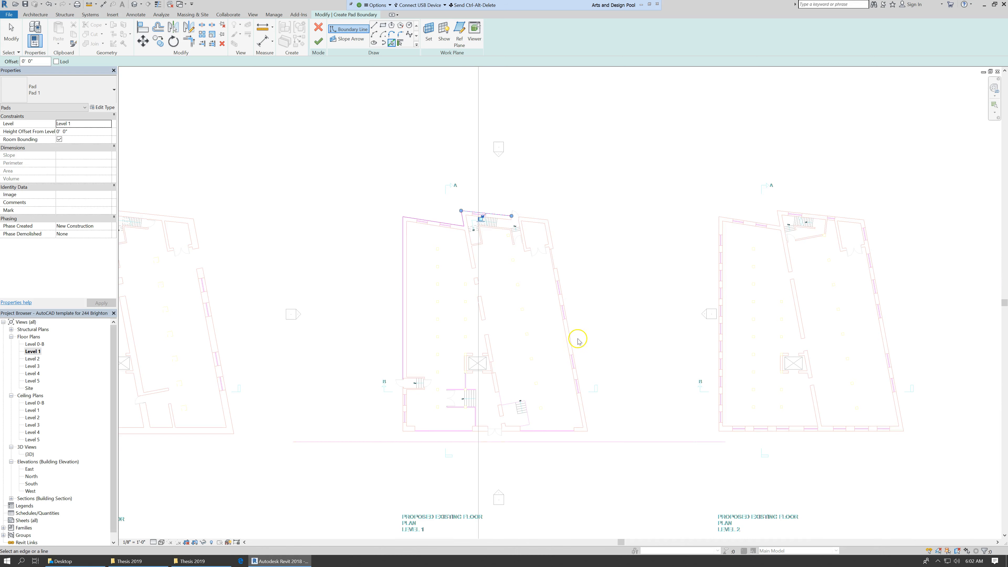
left_click(569, 338)
scroll(549, 442, "up", 4)
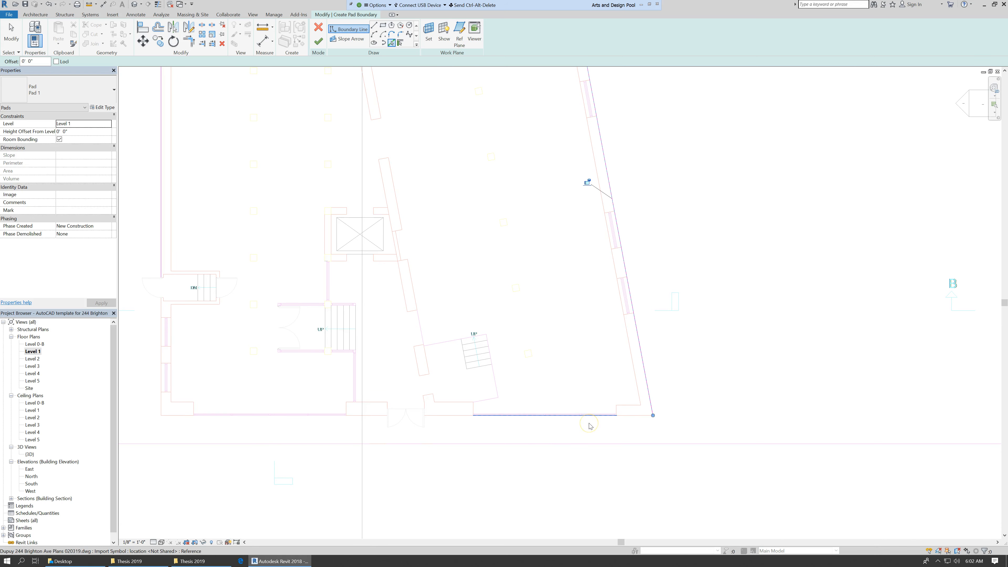
left_click(624, 414)
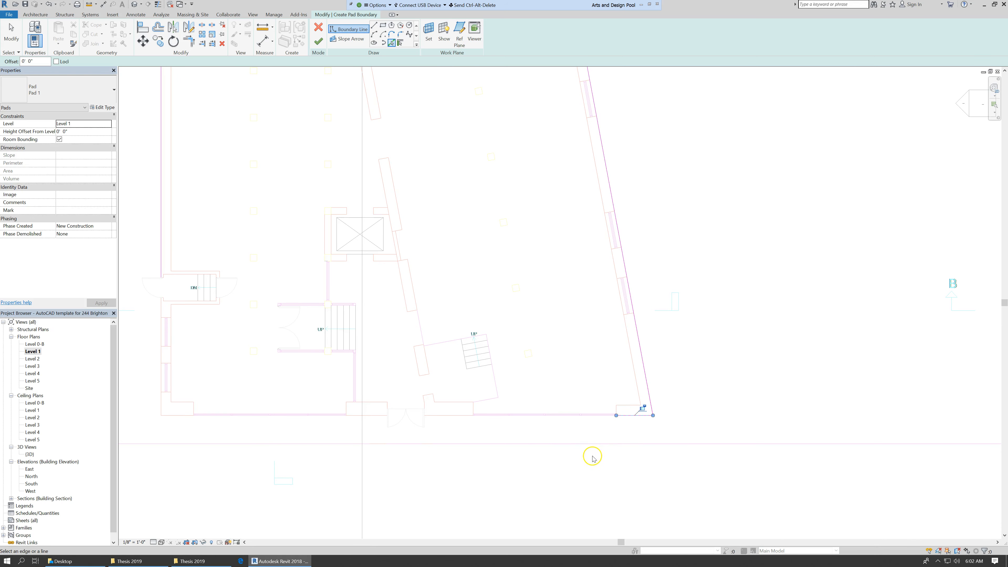
scroll(517, 397, "down", 4)
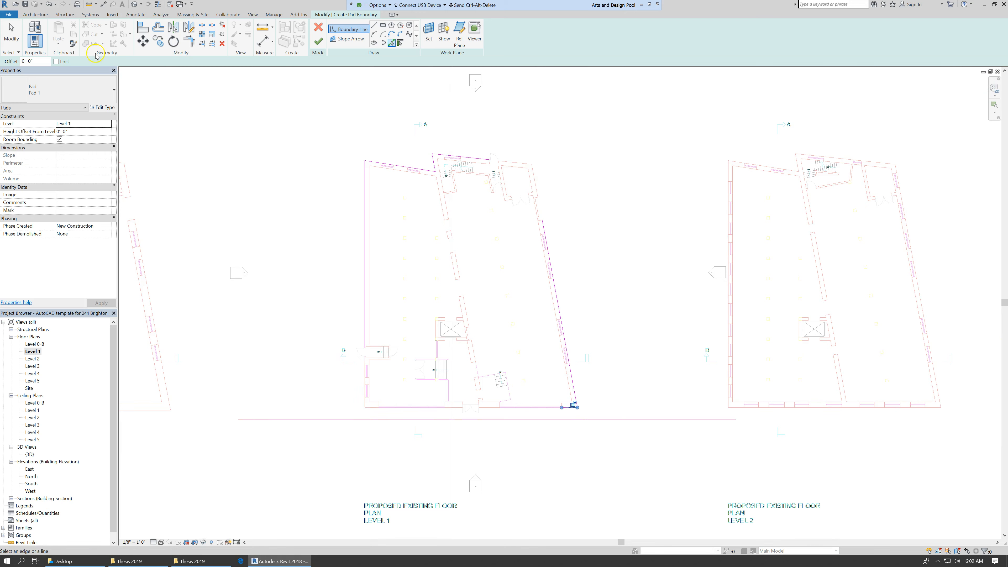
- Trim and extend the pad's boundary lines to meet at the northeast and southwest corners, and finish the pad sketch
left_click(190, 40)
left_click(478, 155)
left_click(544, 229)
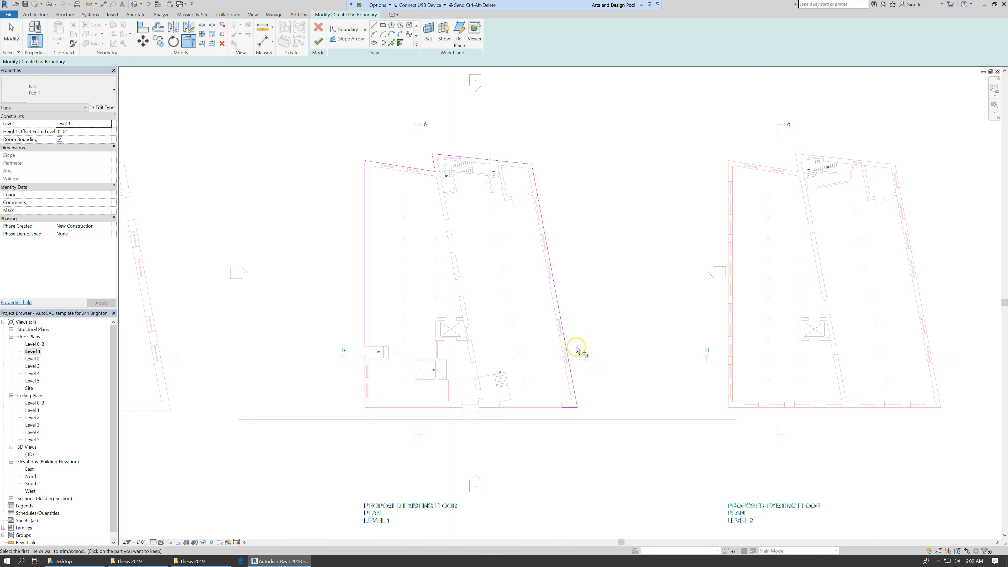
left_click(566, 409)
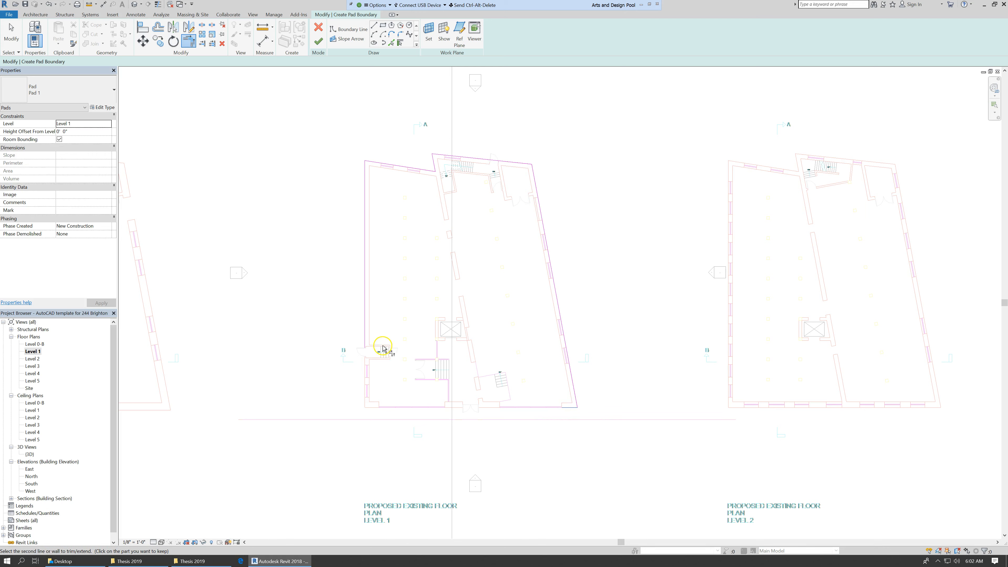
left_click(365, 345)
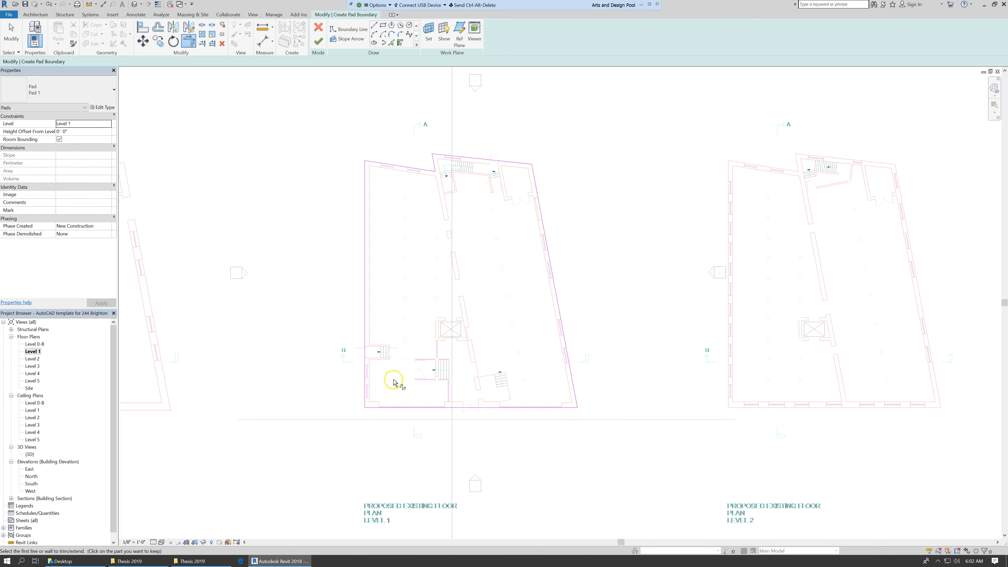
left_click(403, 403)
left_click(280, 281)
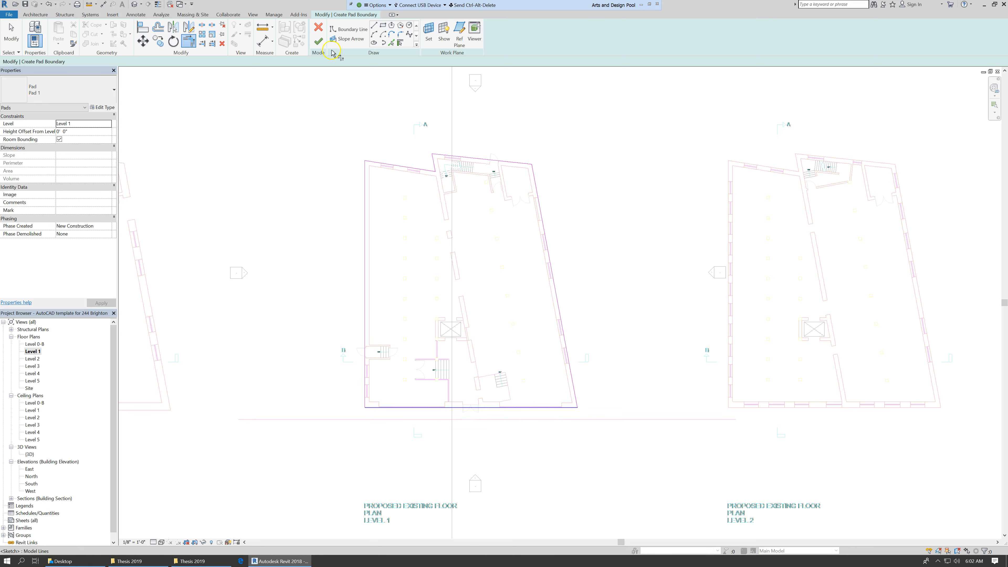
left_click(319, 41)
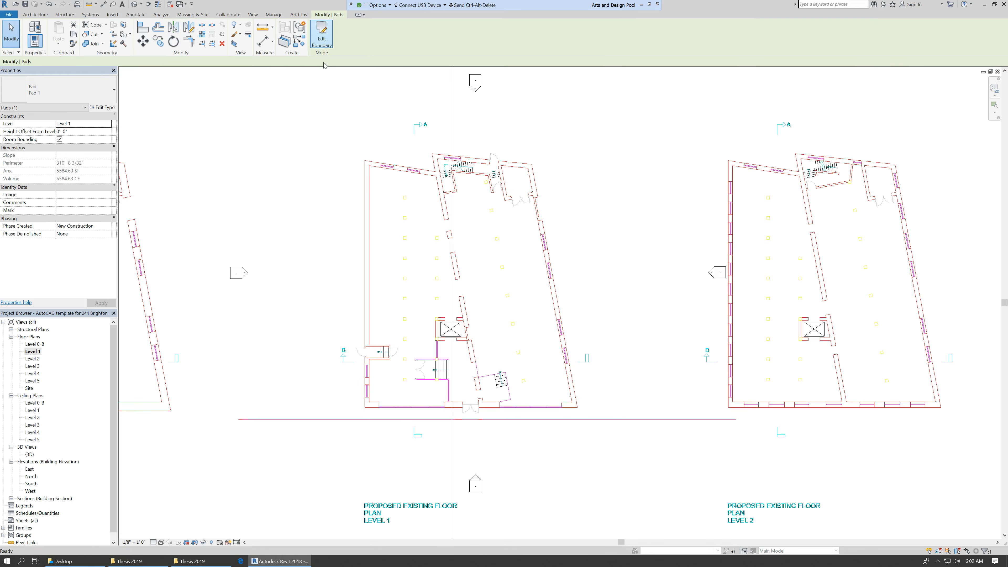
- In the building section view, assign the selected building pad to Level 0-B to excavate the basement
left_click(492, 421)
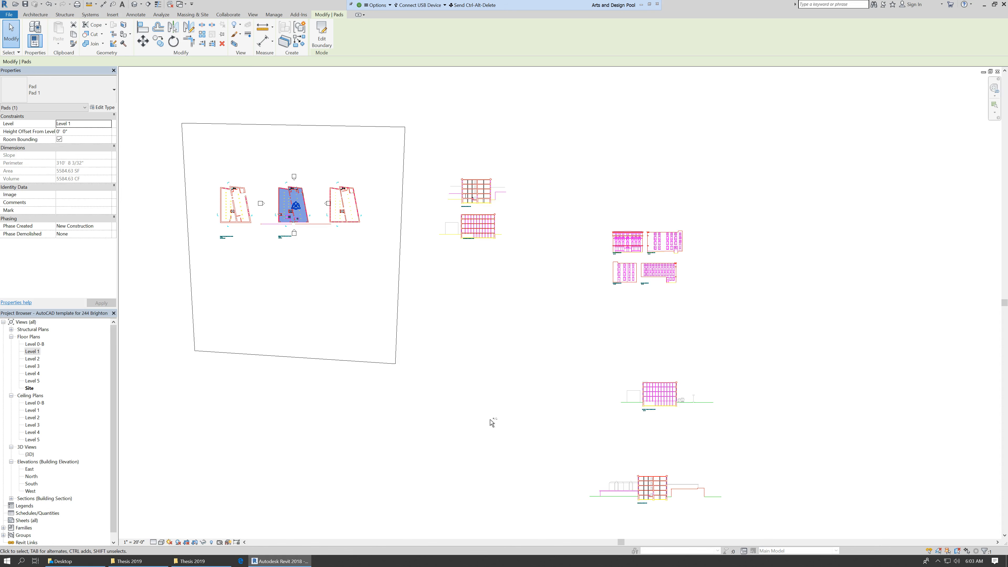
key("ctrl+Tab")
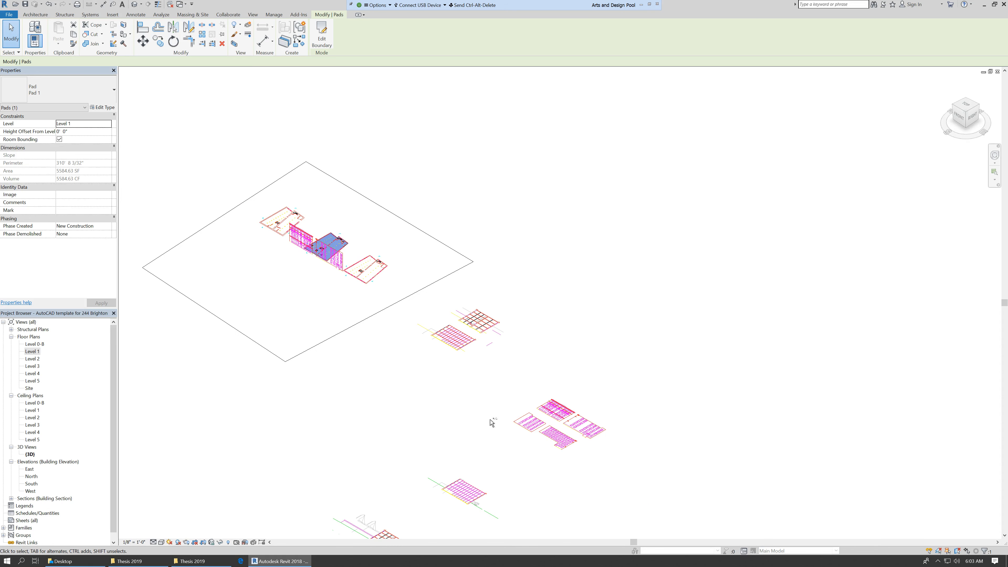
key("ctrl+Tab")
key("ctrl+Tab")
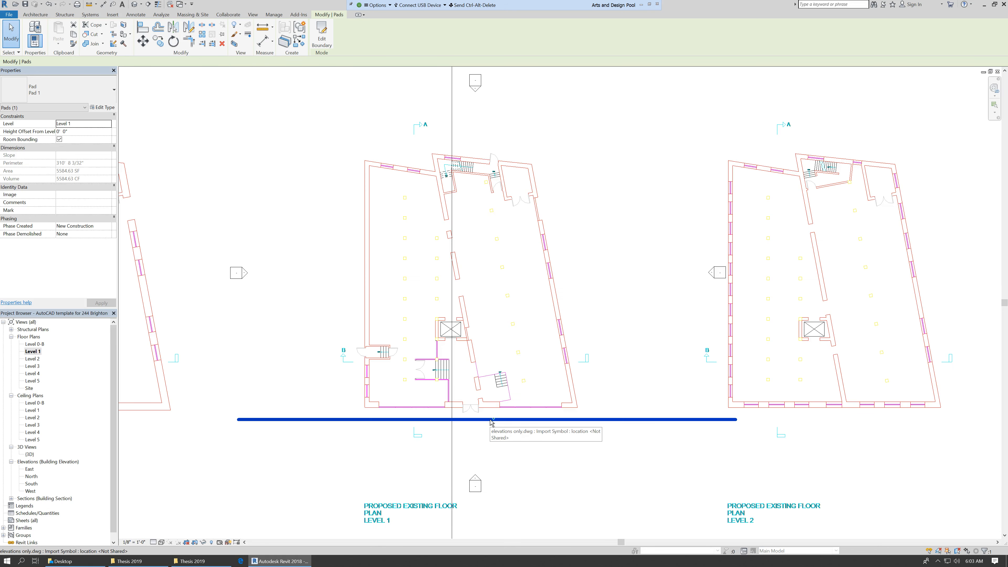
key("ctrl+Tab")
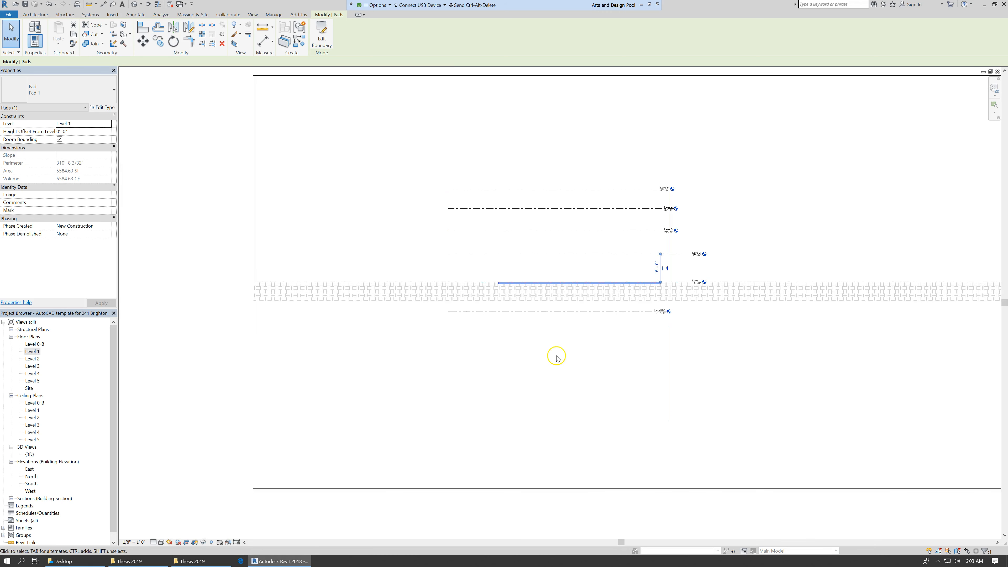
scroll(631, 330, "up", 2)
scroll(634, 330, "up", 3)
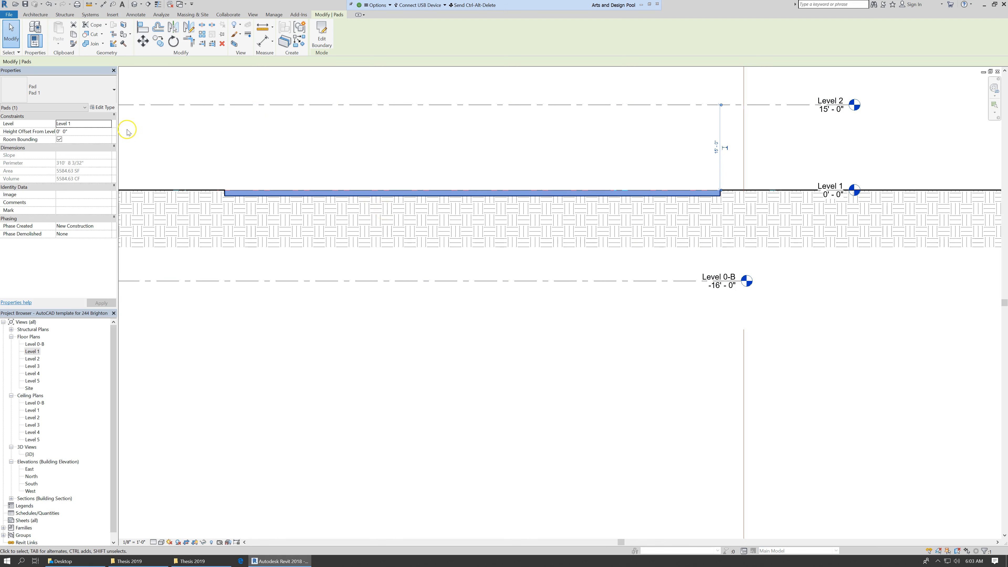
left_click(107, 123)
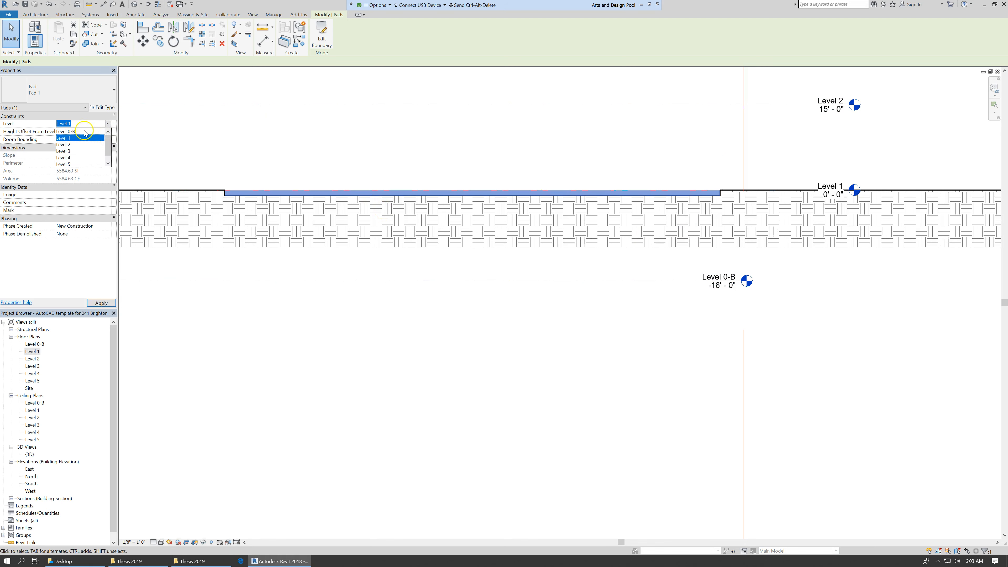
key("Up")
key("Return")
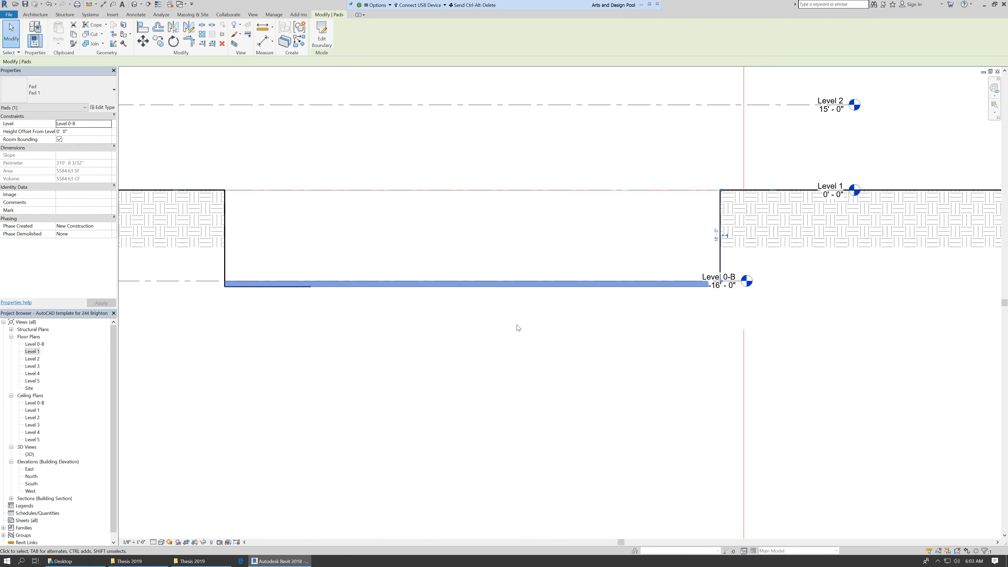
scroll(796, 391, "down", 2)
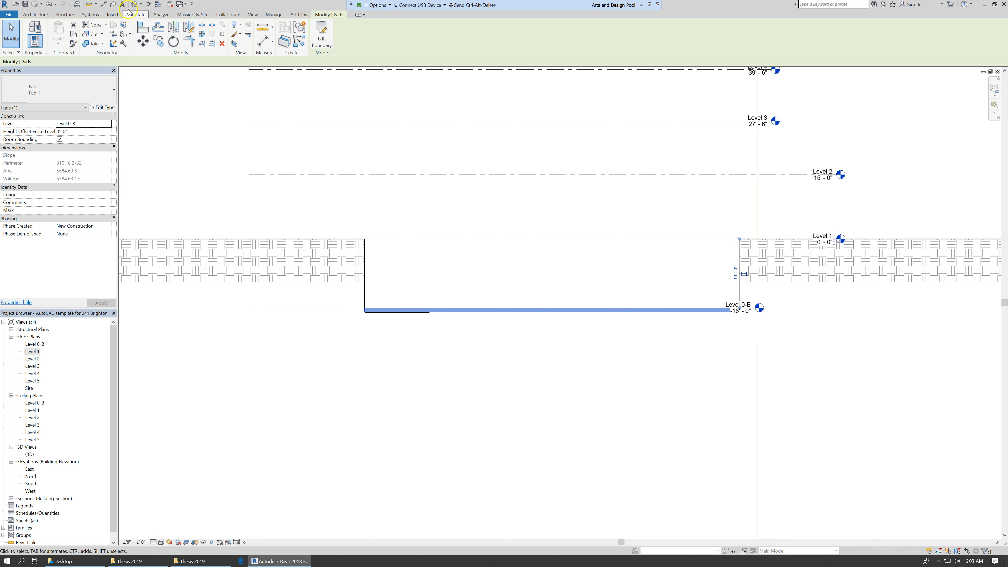
- Turn on shadows in the default 3D view and inspect the pad's excavation under the middle floor plan
left_click(135, 5)
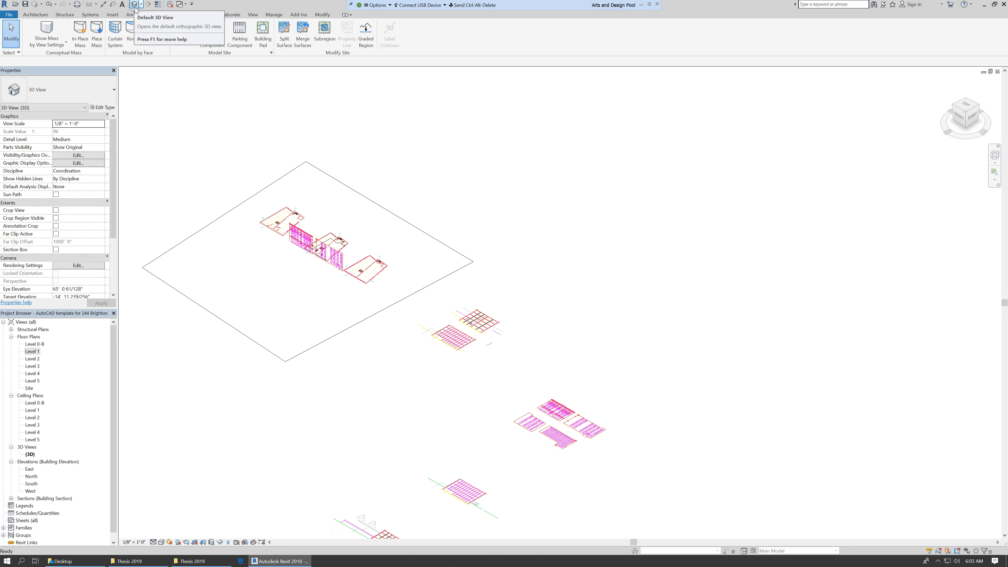
scroll(627, 235, "down", 4)
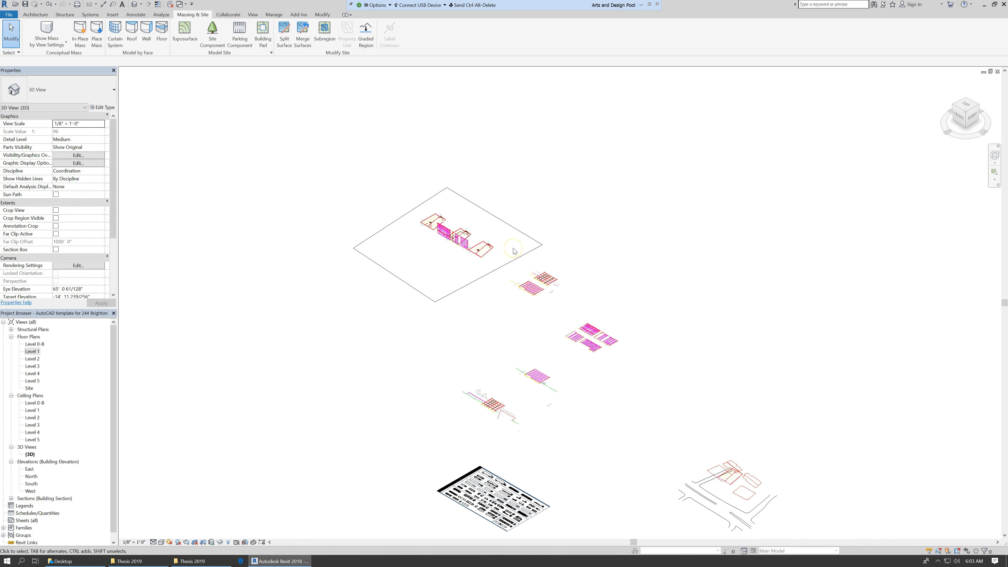
scroll(514, 251, "up", 5)
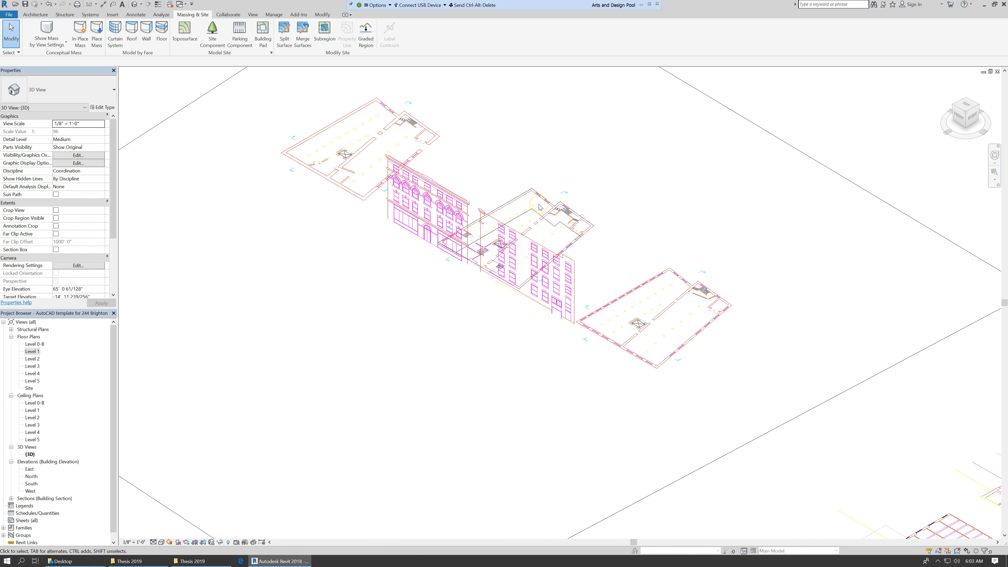
left_click(557, 293)
left_click(222, 534)
left_click(200, 554)
left_click(177, 542)
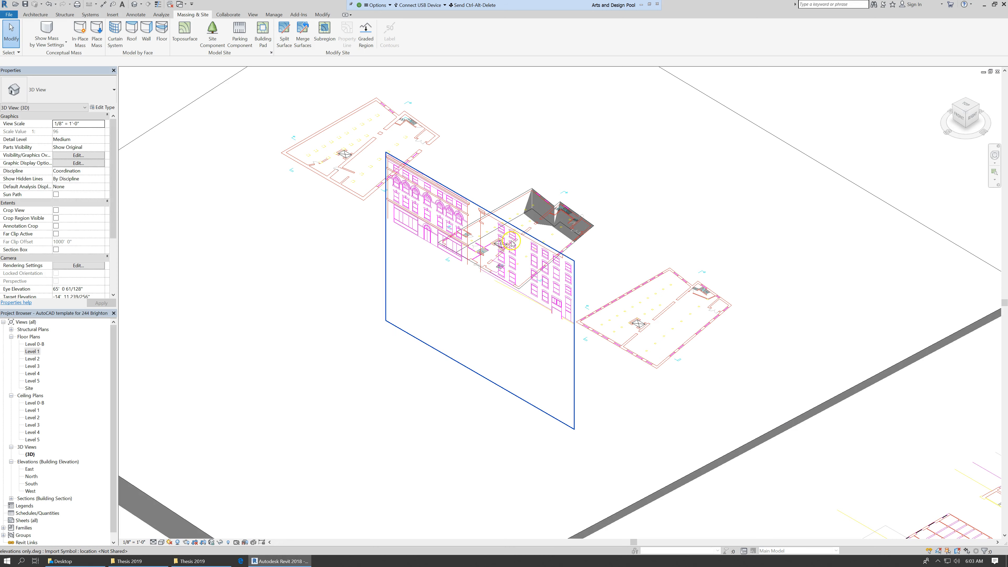
scroll(511, 243, "up", 3)
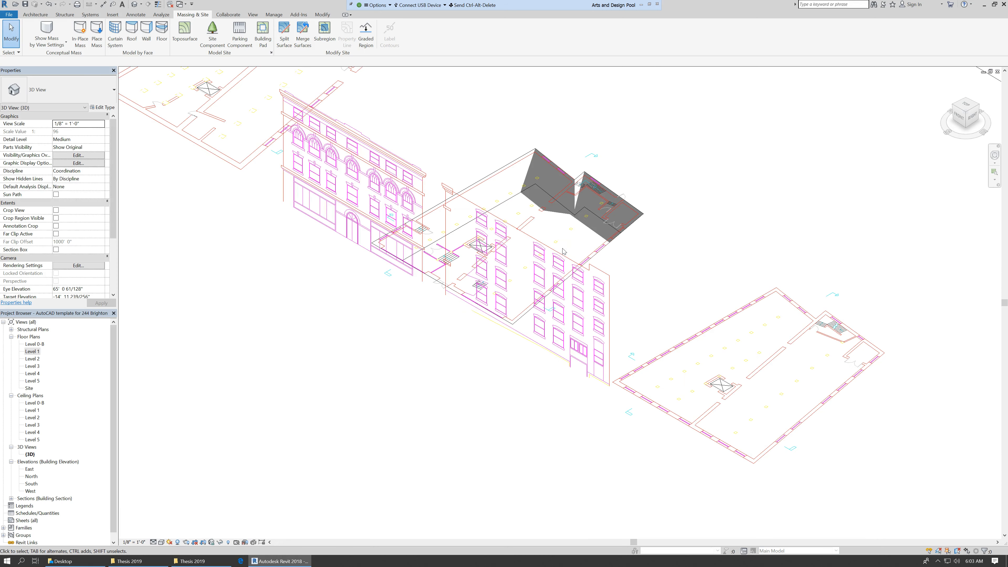